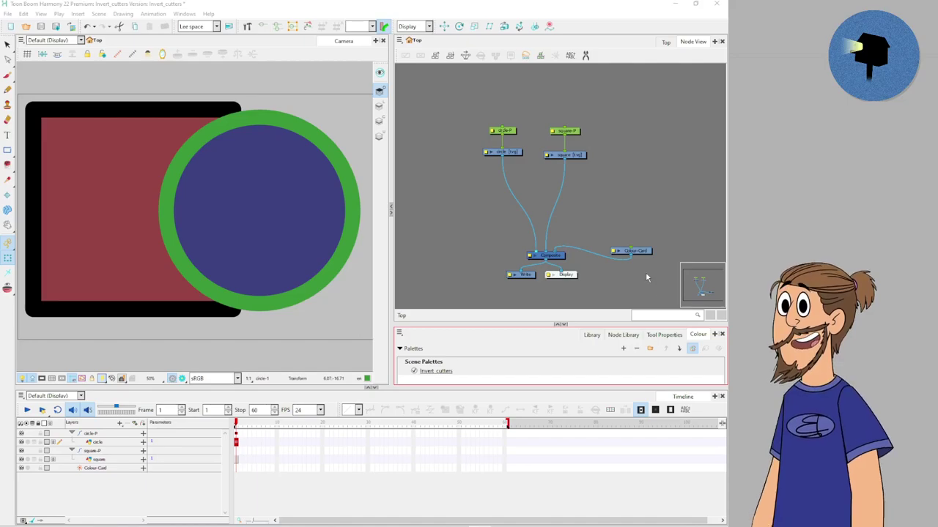
Step: Select the circle drawing in the Camera view
left_click(215, 215)
left_click(122, 207)
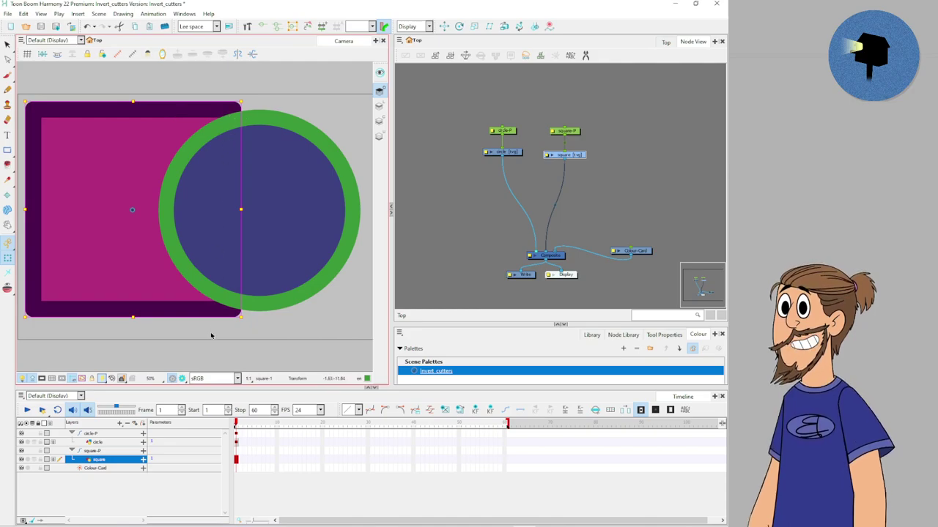
left_click(222, 333)
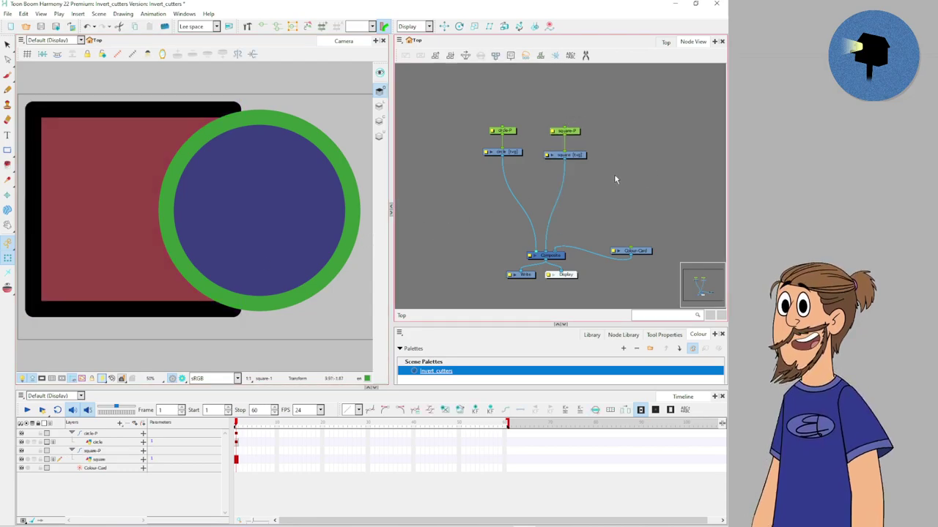
left_click_drag(519, 161, 513, 118)
left_click(180, 156)
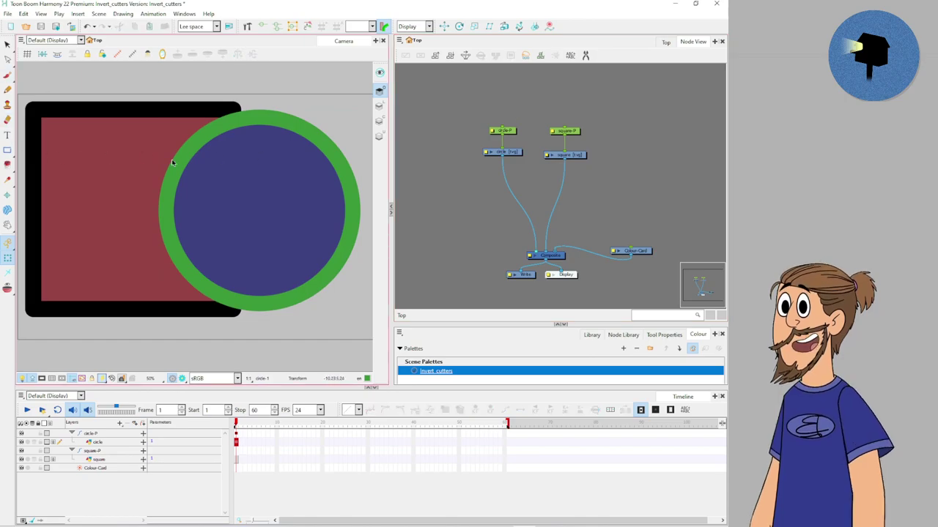
left_click(195, 170)
Step: Toggle between the circle's Line Art and Colour Art layers to show only the green outline
key("alt+s")
key("Delete")
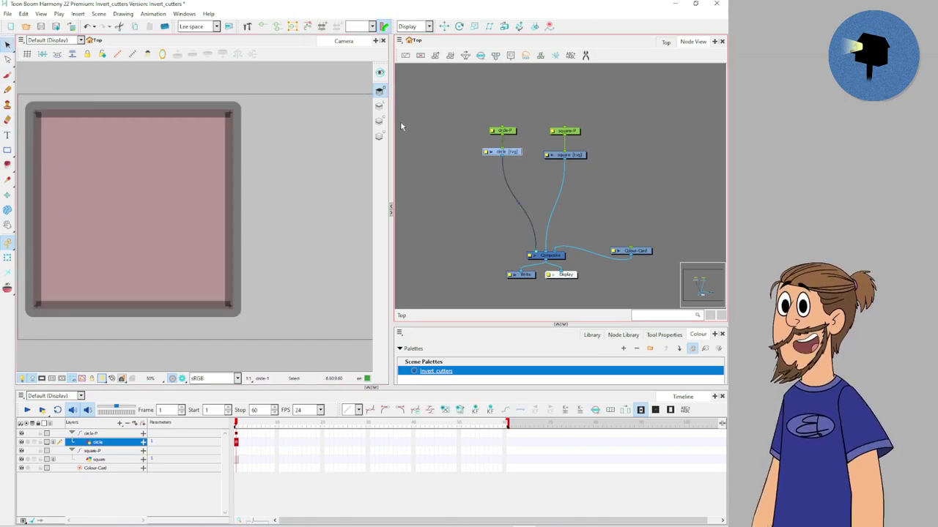
left_click(380, 105)
left_click(380, 121)
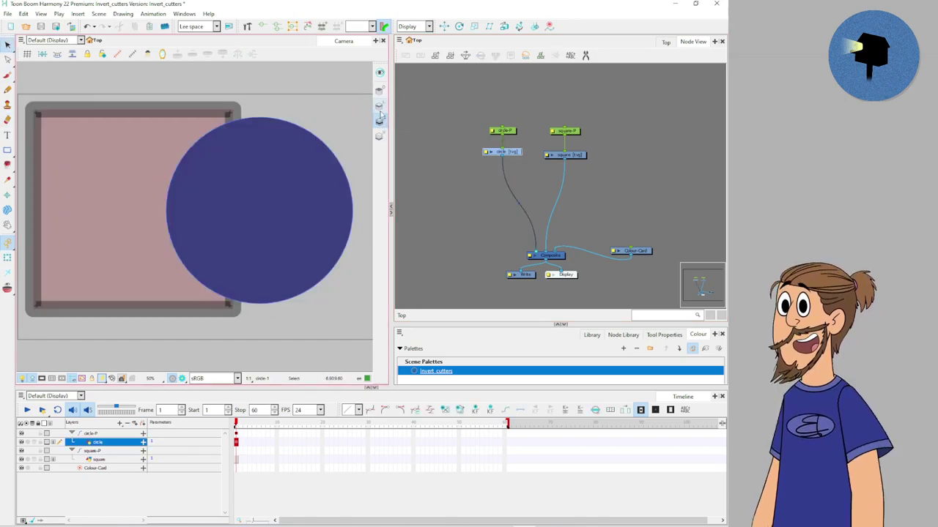
left_click(379, 105)
left_click(380, 121)
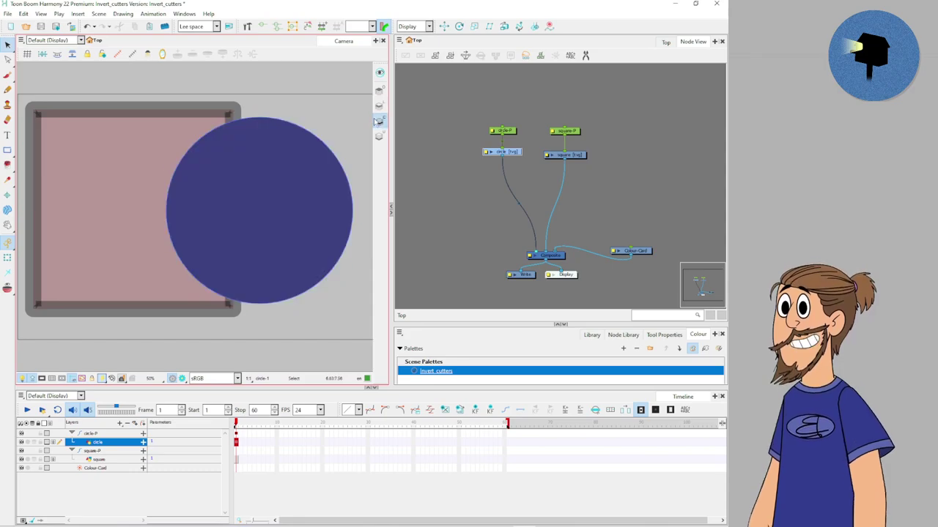
left_click(380, 105)
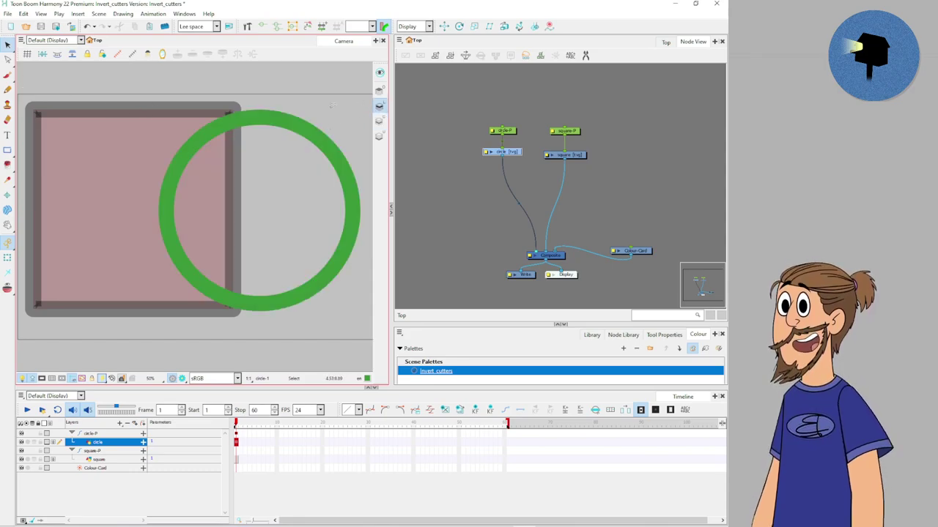
Step: Fill the green ring's hole with solid green using the Paint tool
left_click(262, 183)
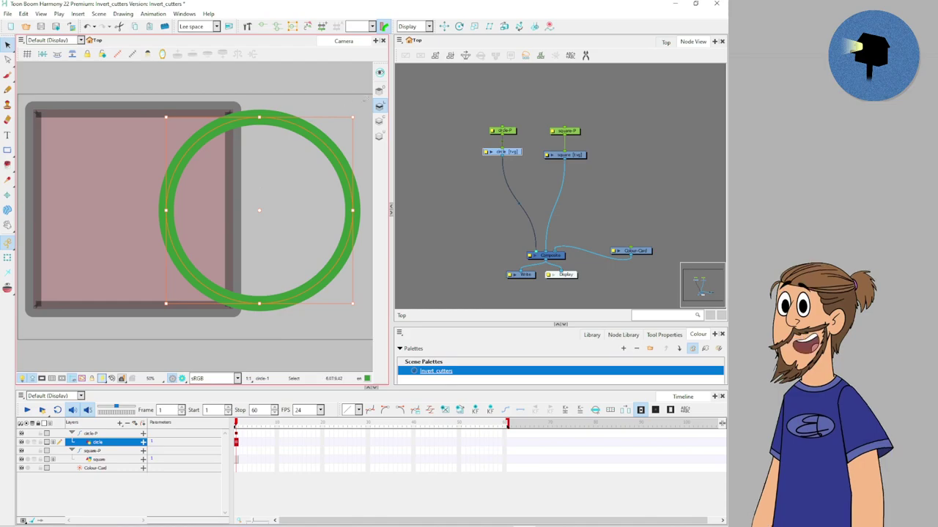
left_click(380, 90)
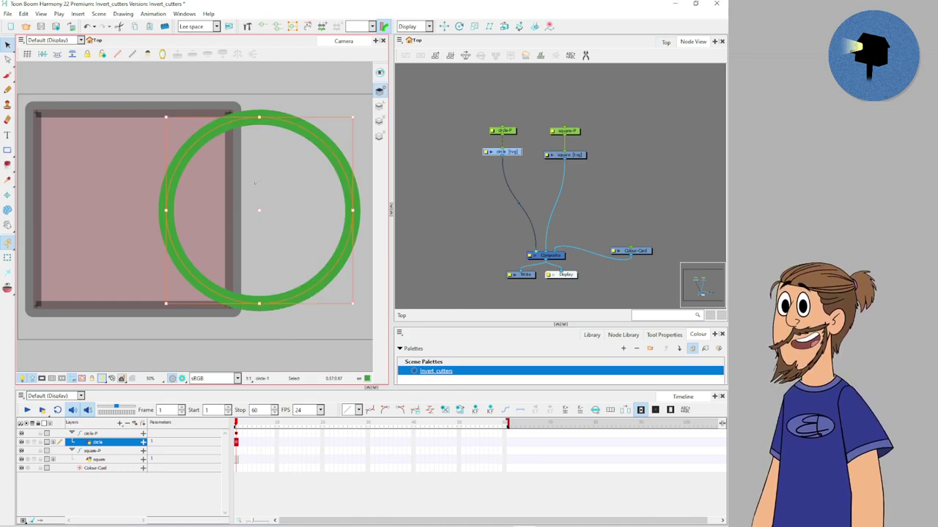
key("alt+i")
left_click(208, 192)
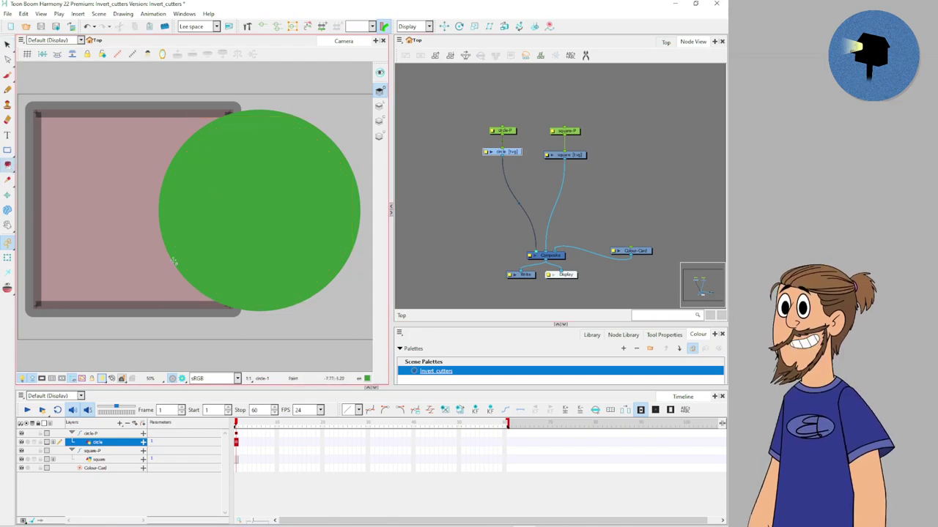
Step: Select the circle-P and circle nodes in the Node View
left_click(8, 258)
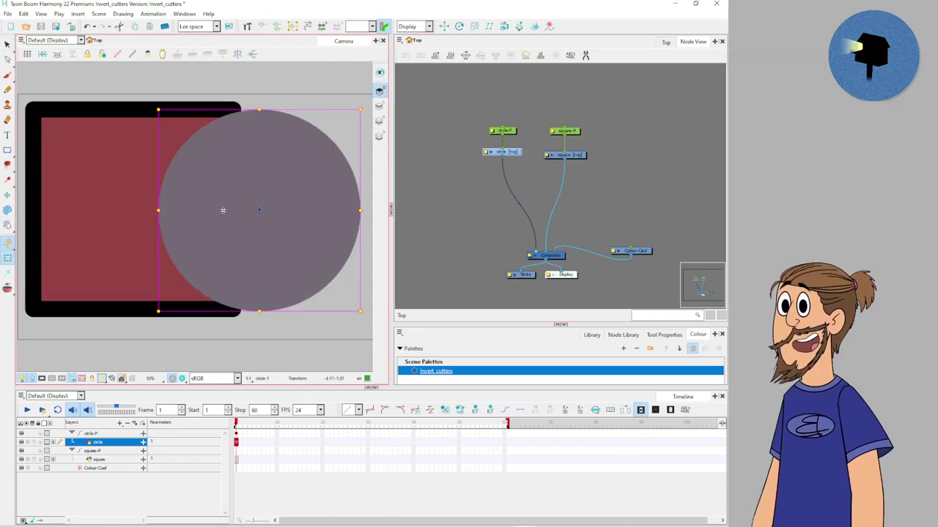
left_click(447, 217)
mouse_move(471, 120)
left_mouse_down()
mouse_move(509, 159)
mouse_move(497, 161)
left_mouse_up()
Step: Clear the node selection and add a Line-Art node by searching 'line'
left_click(522, 167)
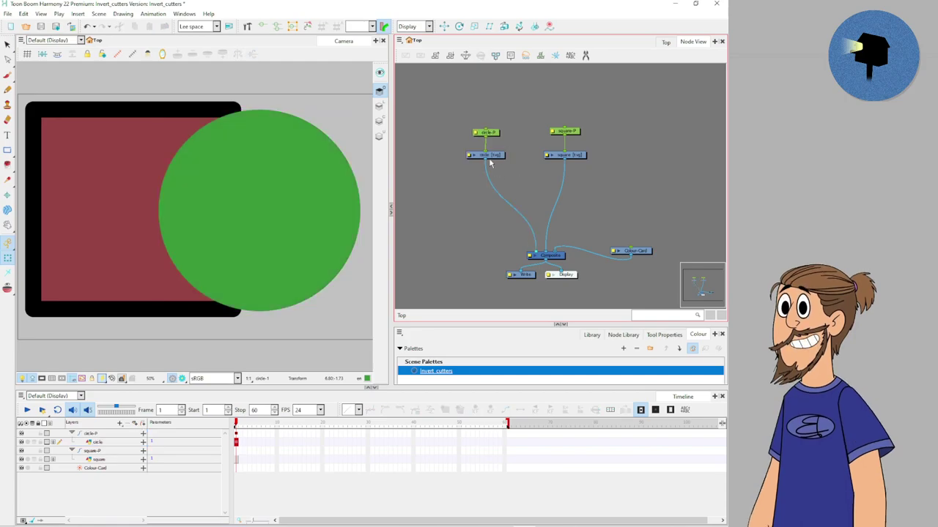
left_click(494, 156)
left_click(474, 218)
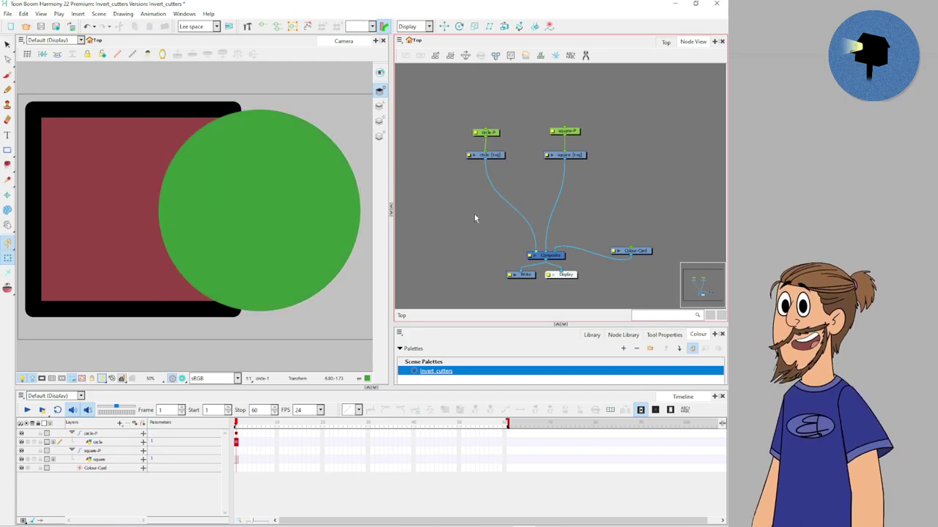
key("Tab")
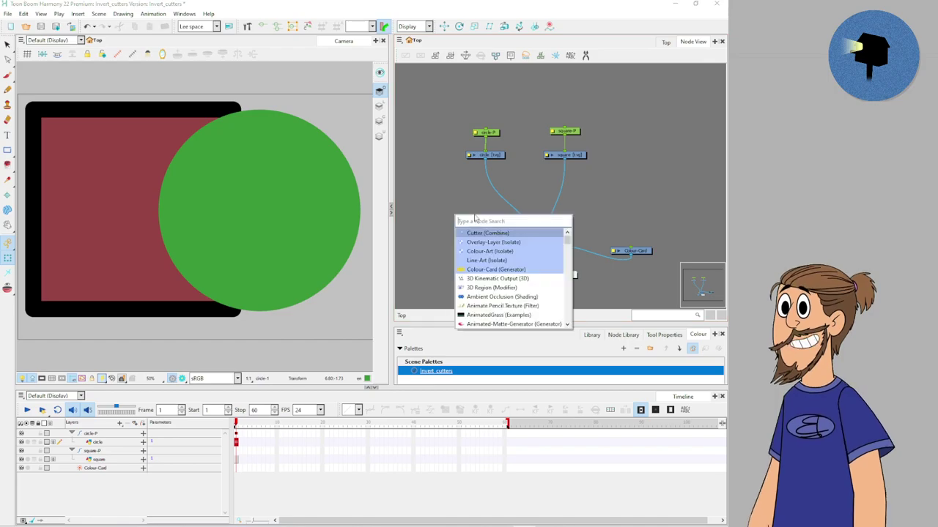
type("line")
key("Return")
Step: Add Colour-Art and Overlay-Layer nodes by searching 'Colour art' and 'Overlay'
key("Tab")
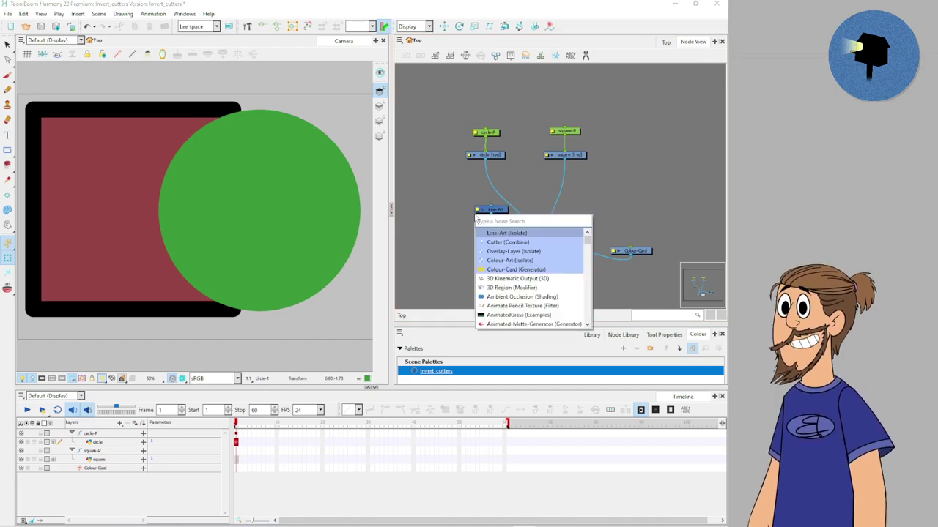
type("Colour")
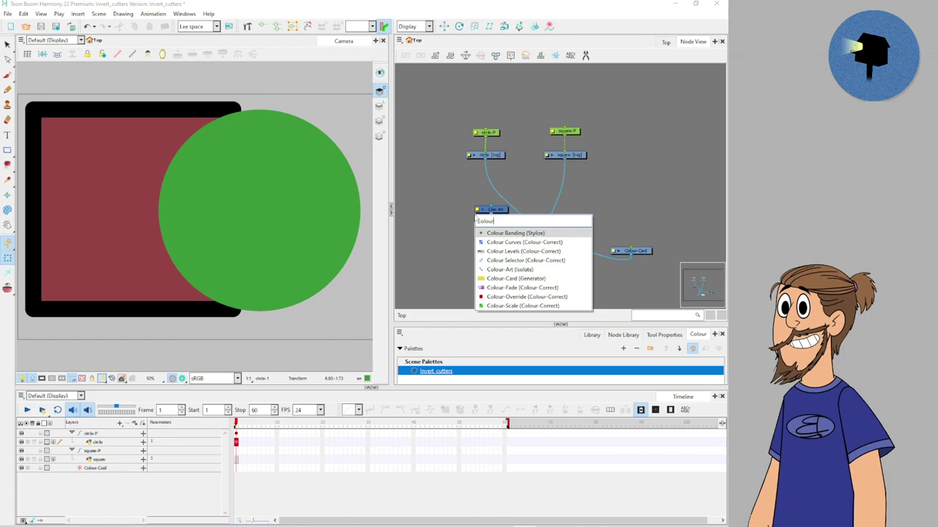
type(" art")
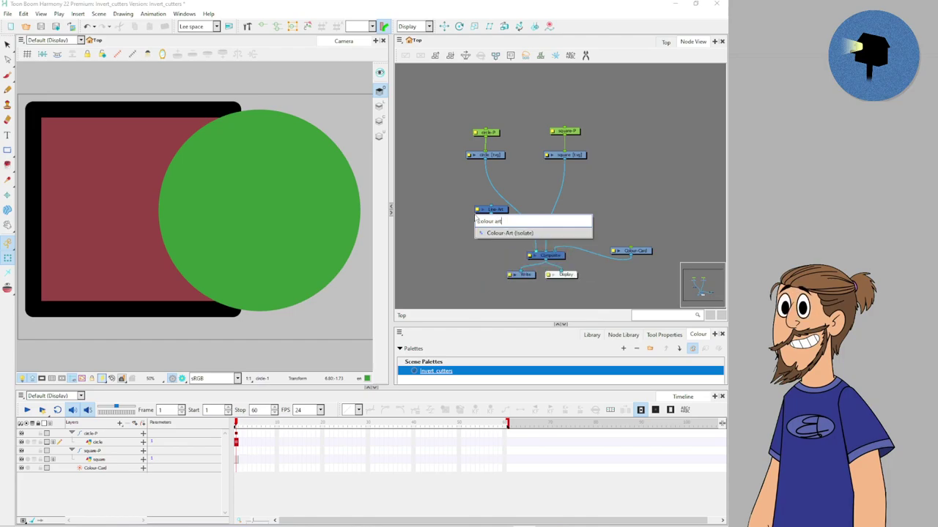
key("Return")
key("Tab")
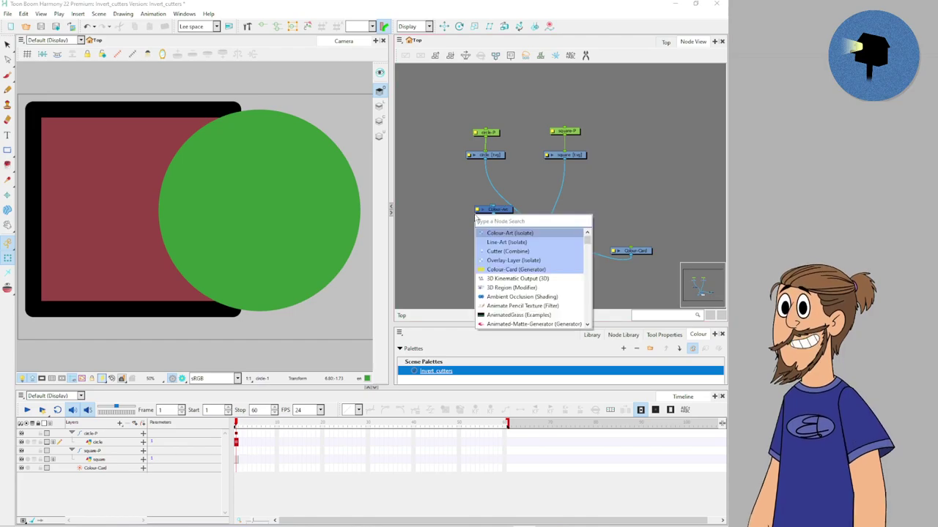
type("Overlay")
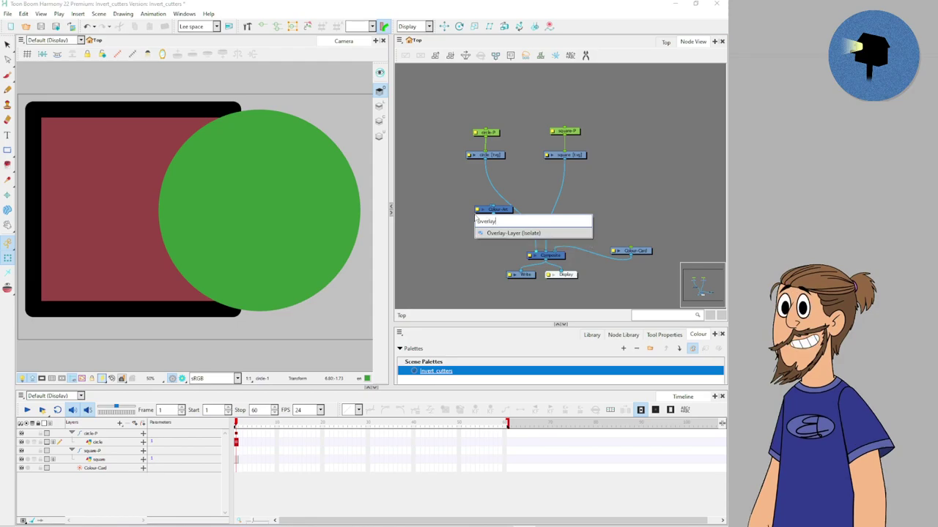
key("Return")
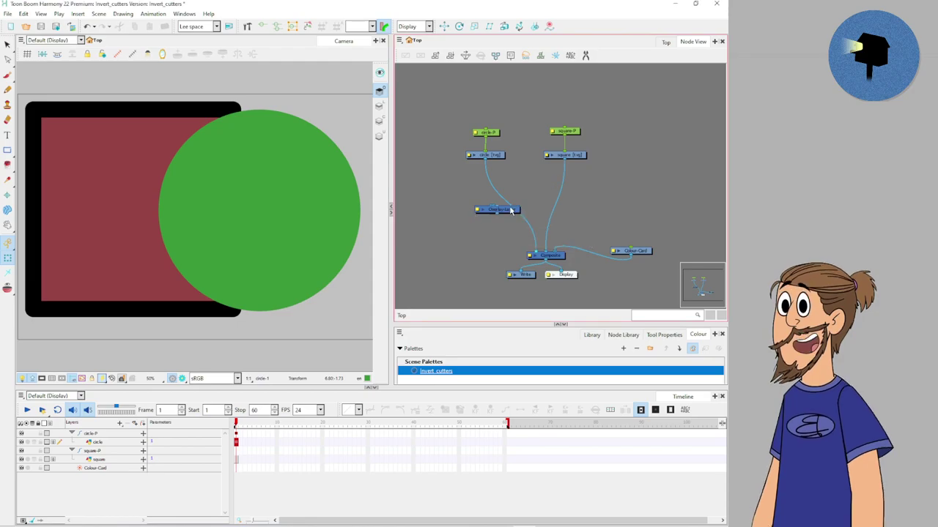
Step: Paste Line-Art and Colour-Art copies and insert Colour-Art_1 between the square and the Composite
mouse_move(510, 210)
left_mouse_down()
mouse_move(458, 196)
mouse_move(549, 191)
left_mouse_up()
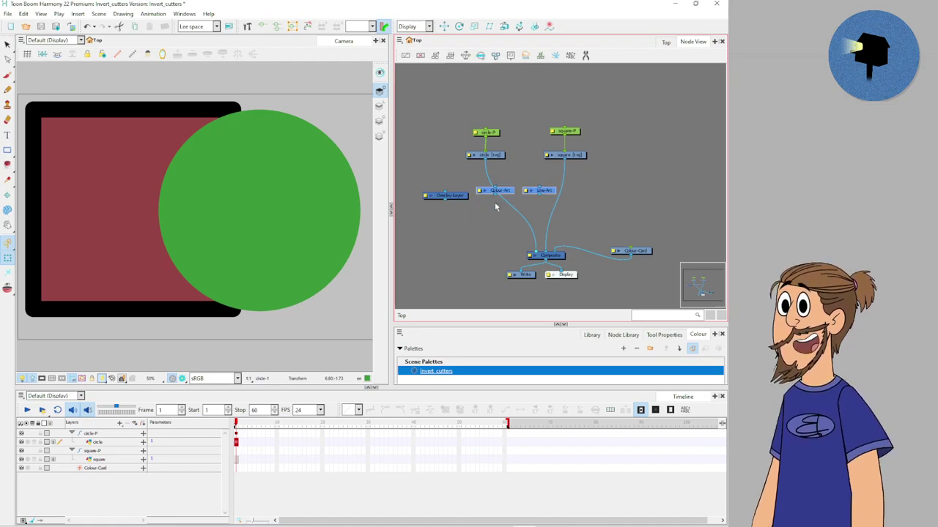
left_click(602, 185)
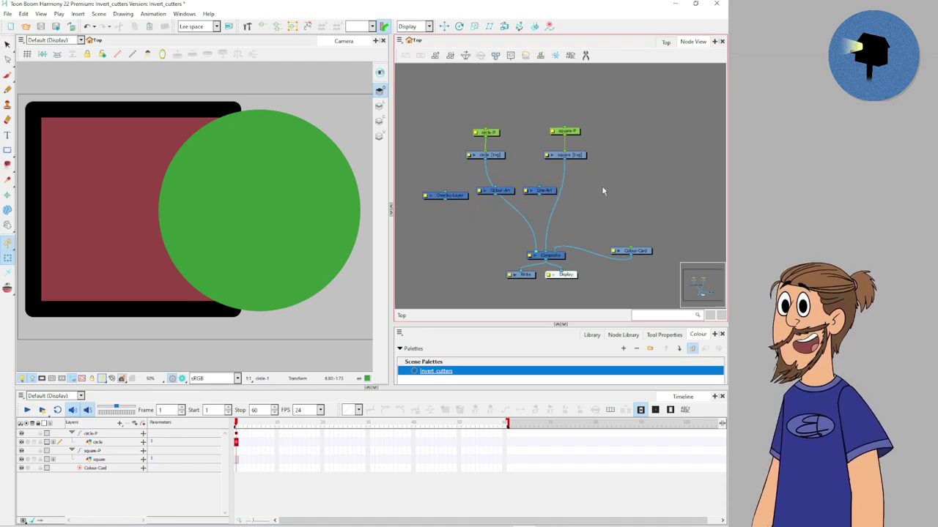
key("ctrl+v")
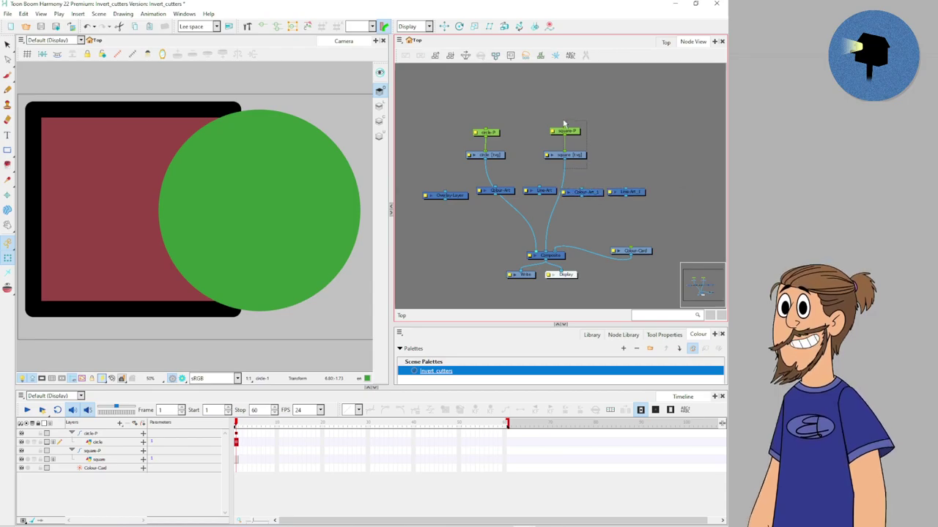
left_click_drag(563, 124, 599, 126)
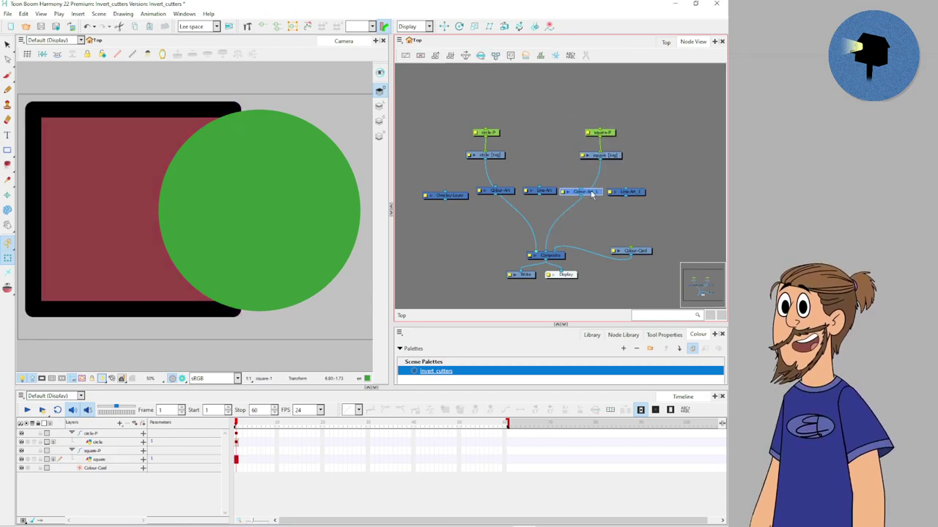
mouse_move(591, 193)
left_mouse_down()
mouse_move(599, 160)
mouse_move(625, 189)
mouse_move(545, 253)
left_mouse_up()
mouse_move(590, 194)
left_mouse_down()
mouse_move(630, 213)
mouse_move(636, 198)
left_mouse_up()
Step: Rearrange the square's nodes and connect the circle node's output to Line-Art
left_click(618, 157)
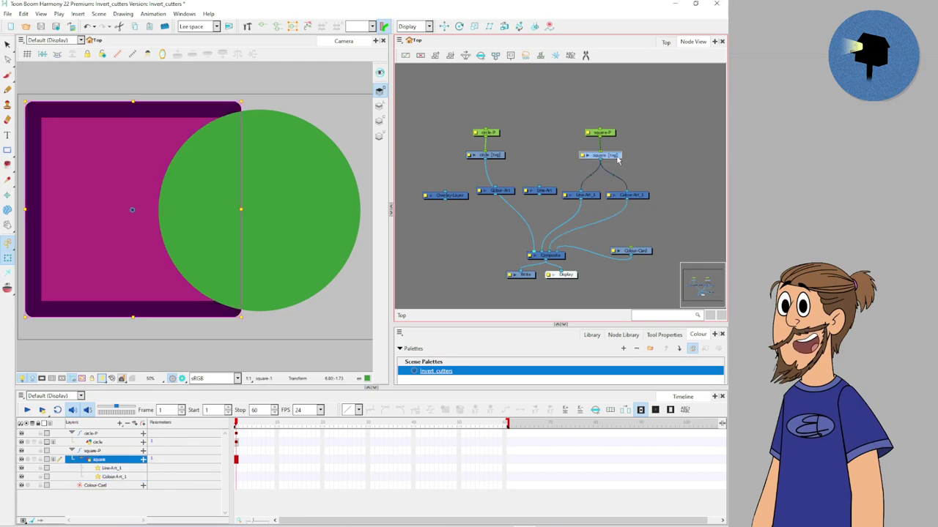
left_click(607, 218)
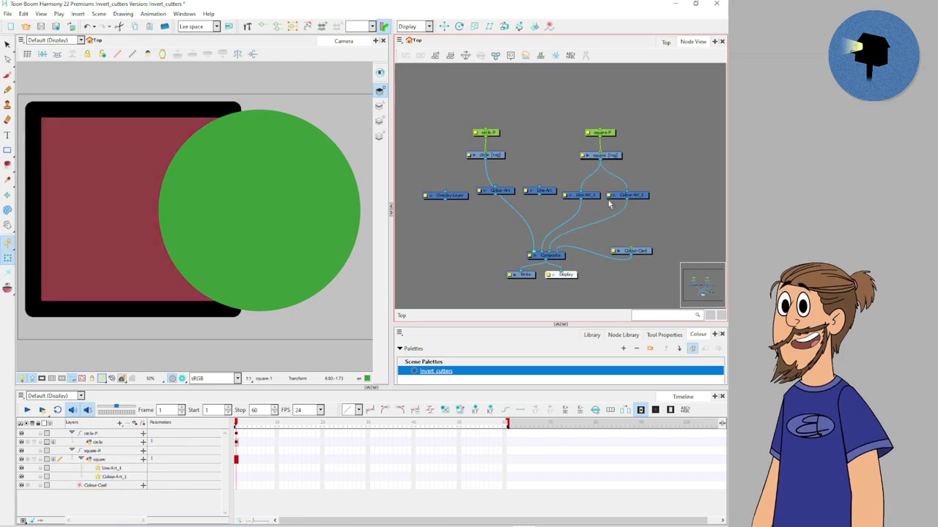
left_click_drag(645, 212, 571, 187)
left_click(533, 198)
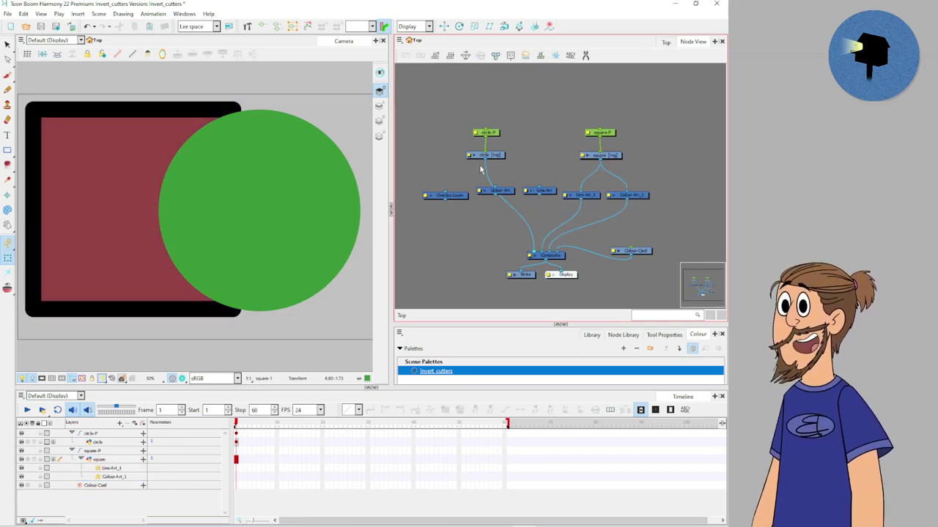
mouse_move(485, 159)
left_mouse_down()
mouse_move(546, 196)
mouse_move(427, 182)
left_mouse_up()
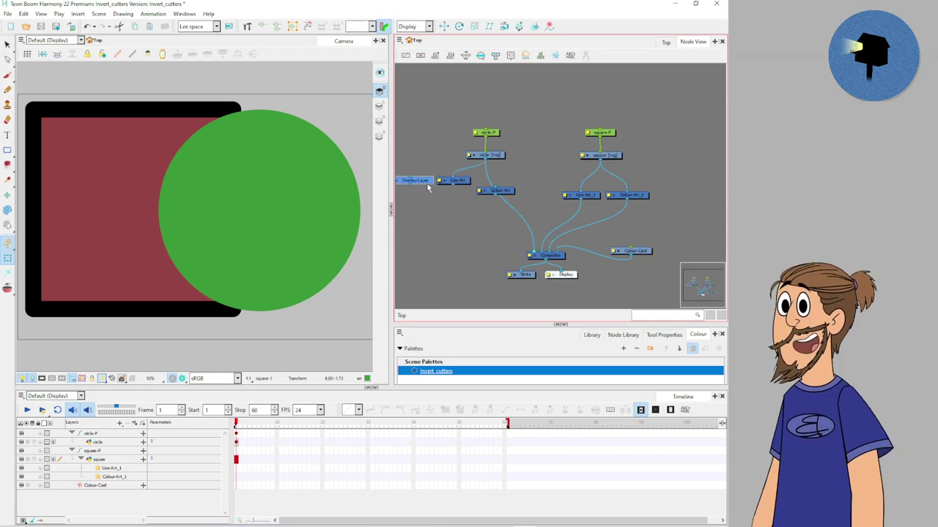
Step: Connect the circle's Overlay-Layer output into the Composite and nudge Colour-Art and Colour-Card into place
left_click(504, 192)
mouse_move(503, 193)
left_mouse_down()
mouse_move(416, 176)
mouse_move(529, 255)
left_mouse_up()
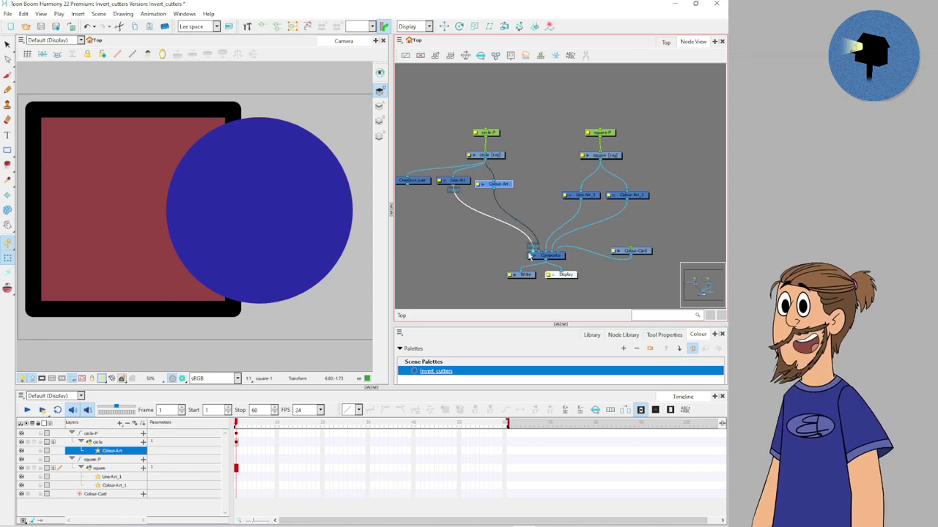
left_click_drag(407, 187, 529, 255)
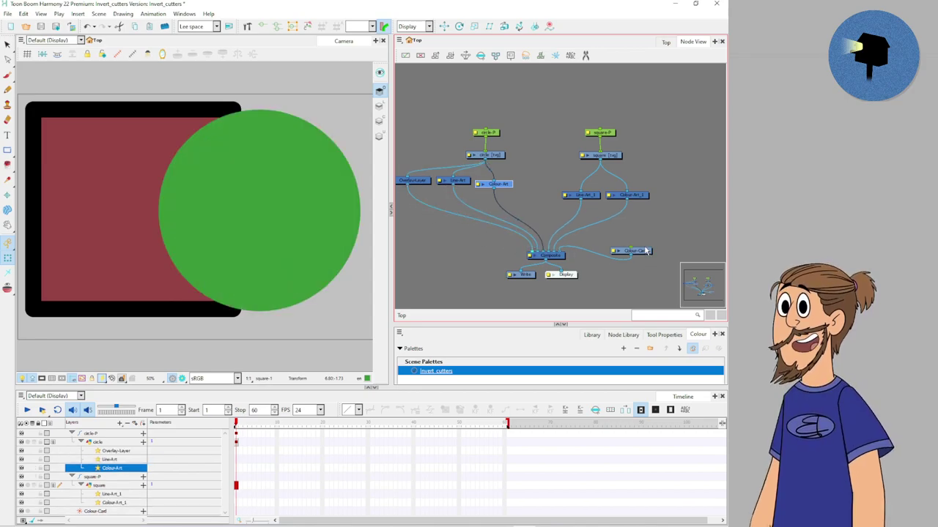
left_click_drag(647, 251, 646, 255)
left_click(654, 239)
Step: Add a Cutter node and paste copies, spreading Cutter, Cutter_1 and Cutter_2 apart
key("Tab")
type("cutte")
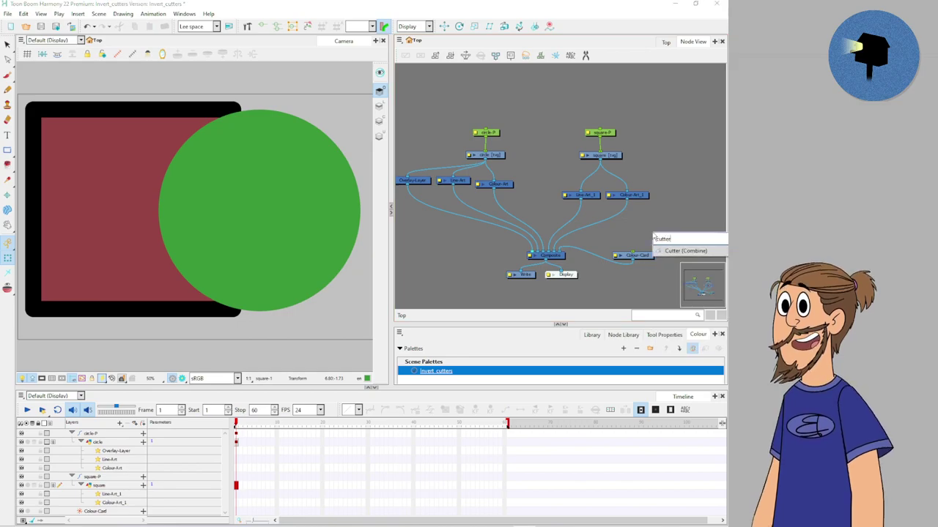
key("Return")
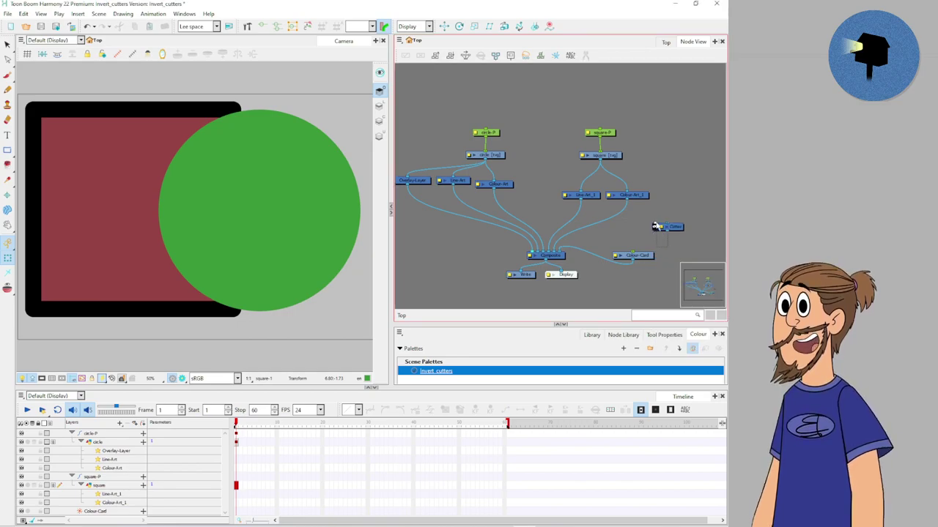
left_click(657, 225)
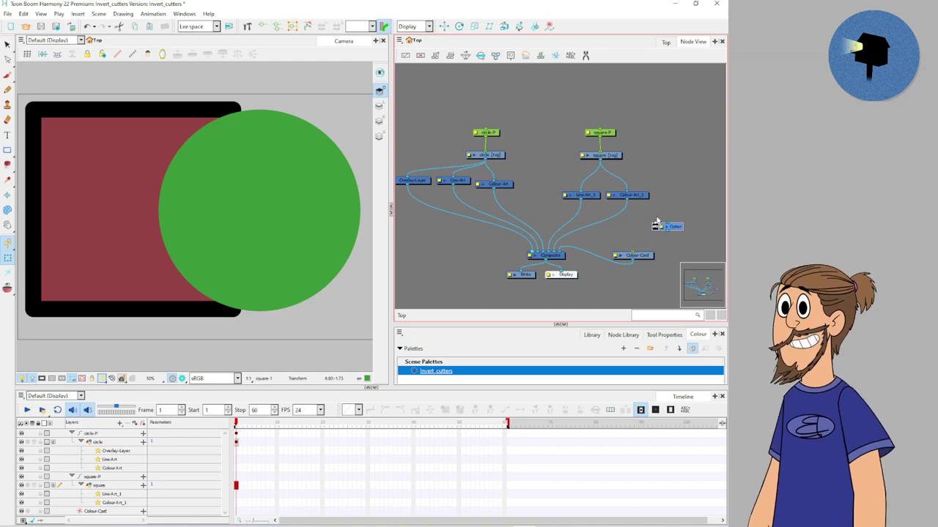
key("ctrl+v")
key("ctrl+v")
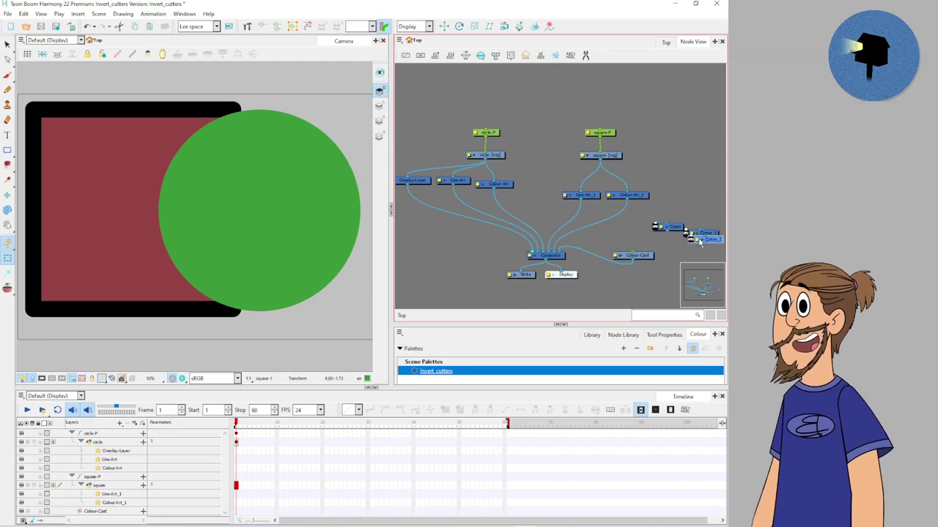
mouse_move(706, 233)
left_mouse_down()
mouse_move(680, 211)
mouse_move(632, 226)
left_mouse_up()
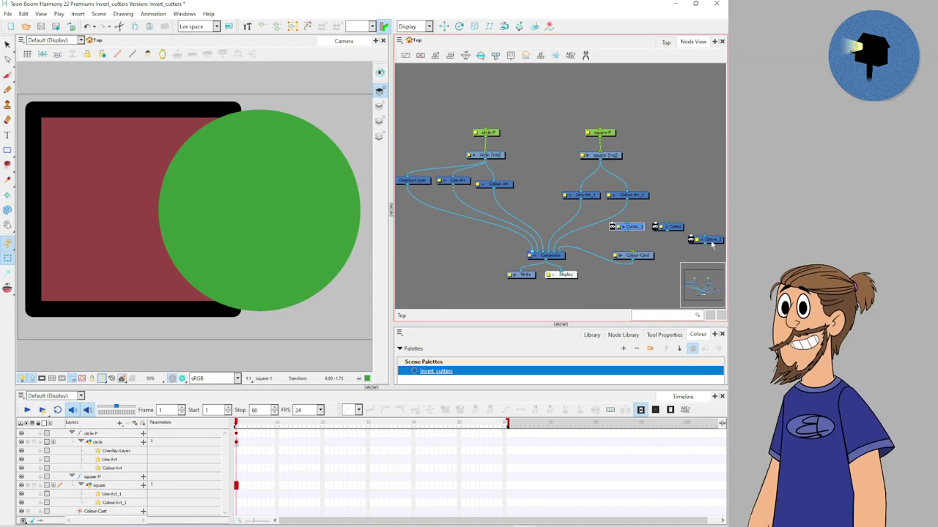
mouse_move(712, 244)
left_mouse_down()
mouse_move(714, 232)
mouse_move(492, 204)
mouse_move(514, 209)
mouse_move(469, 203)
mouse_move(427, 215)
left_mouse_up()
Step: Wire the cutters after the circle's art outputs, with Cutter_1 after Overlay-Layer
left_click(515, 209)
left_click(433, 210)
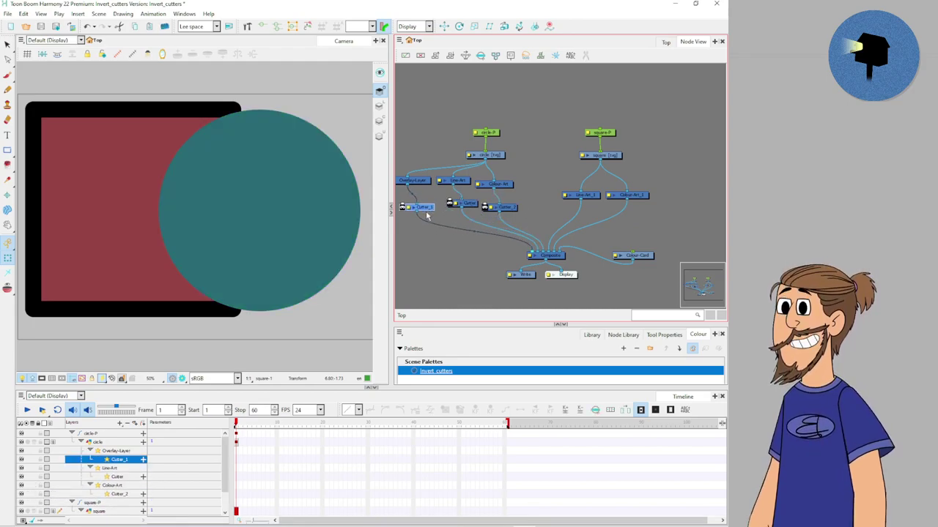
left_click(526, 199)
left_click(584, 196)
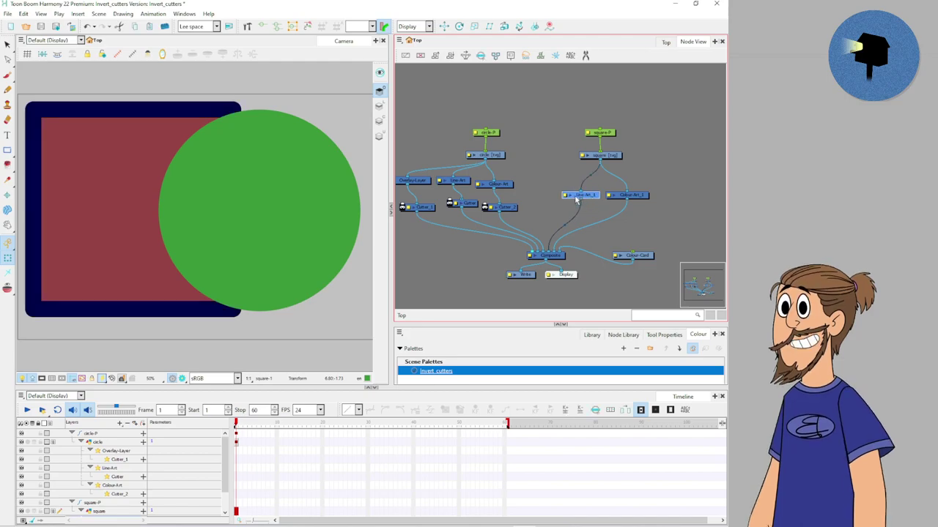
left_click(535, 220)
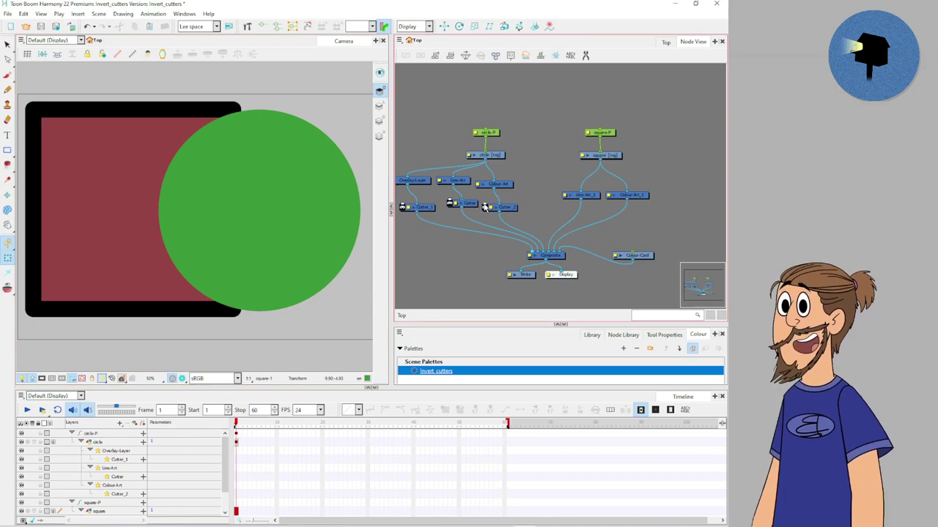
Step: Feed the square into Cutter_2 and Cutter as their matte and set the Cutter to Inverted
left_click_drag(485, 207, 601, 164)
left_click_drag(451, 203, 601, 156)
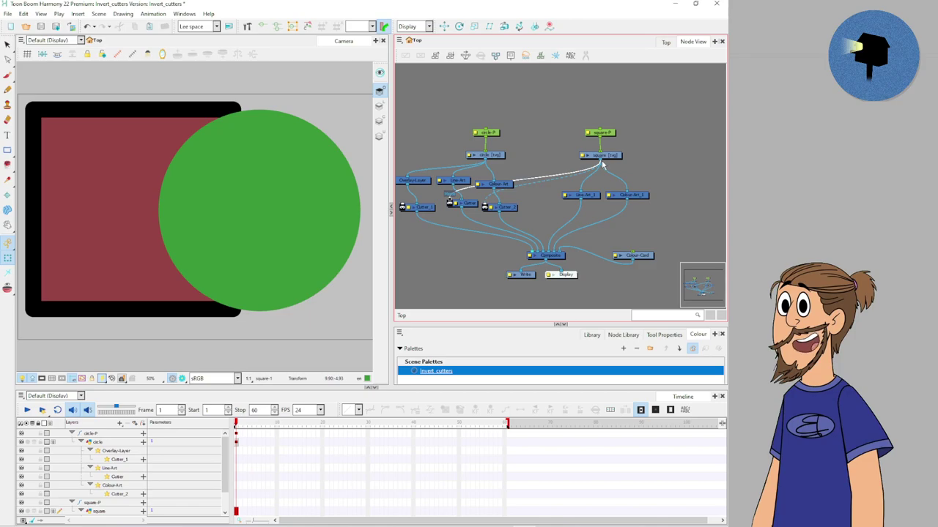
double_click(489, 208)
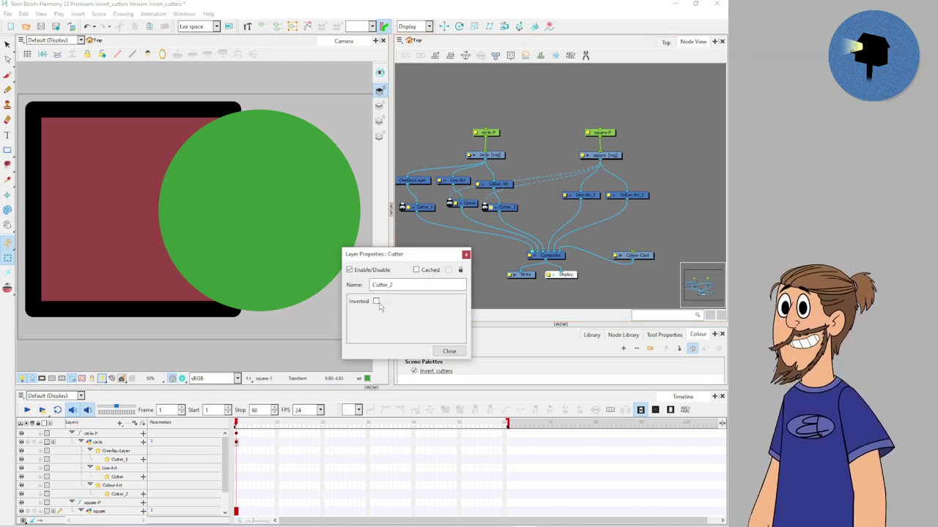
double_click(456, 203)
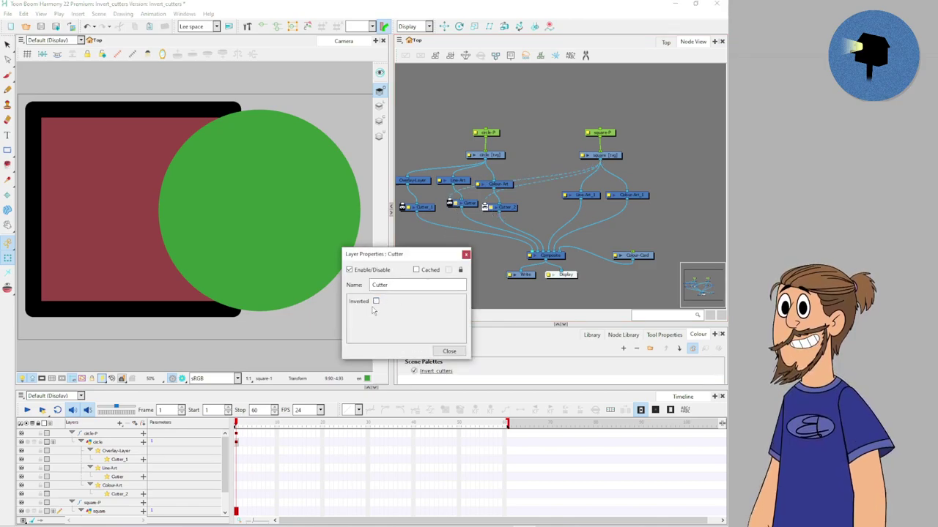
left_click(456, 246)
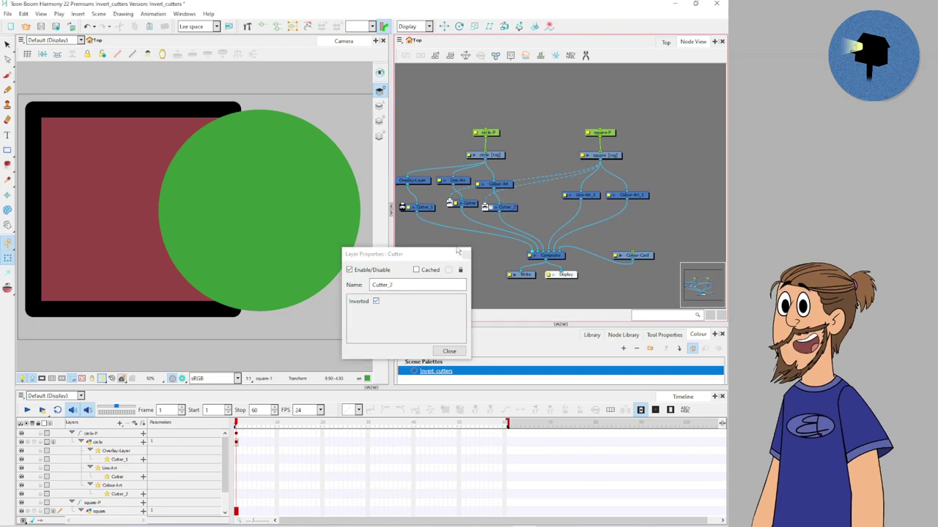
left_click(465, 255)
Step: Reposition Cutter_1, check its properties, and feed the square's line art into it as matte
left_click_drag(433, 209, 427, 228)
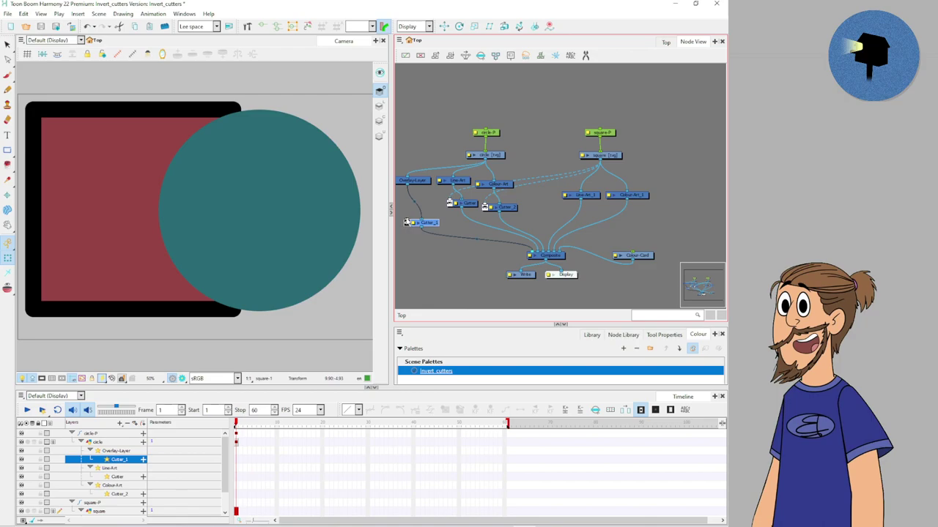
double_click(415, 224)
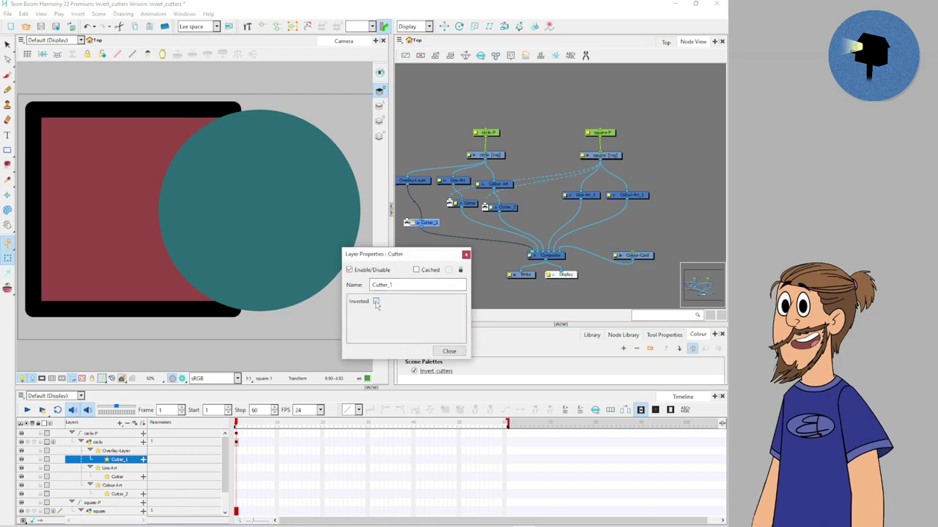
left_click(466, 255)
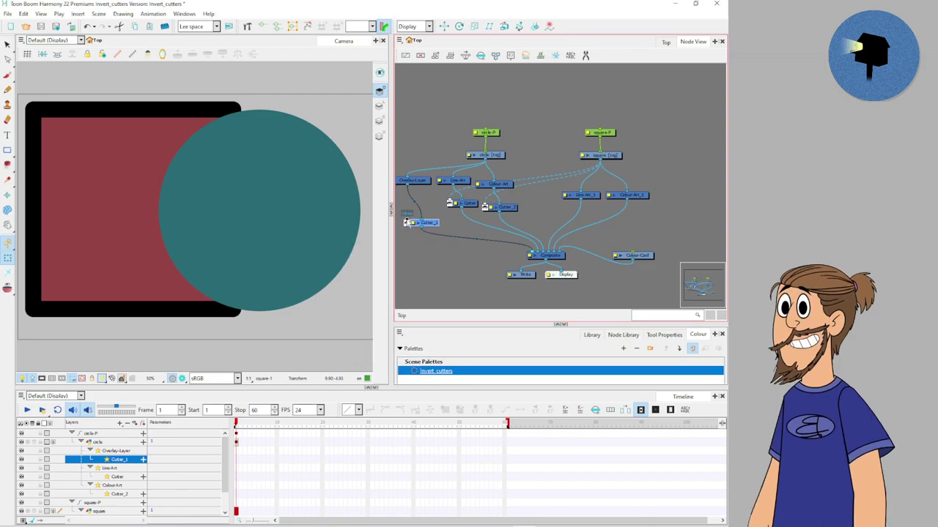
left_click_drag(408, 220, 579, 197)
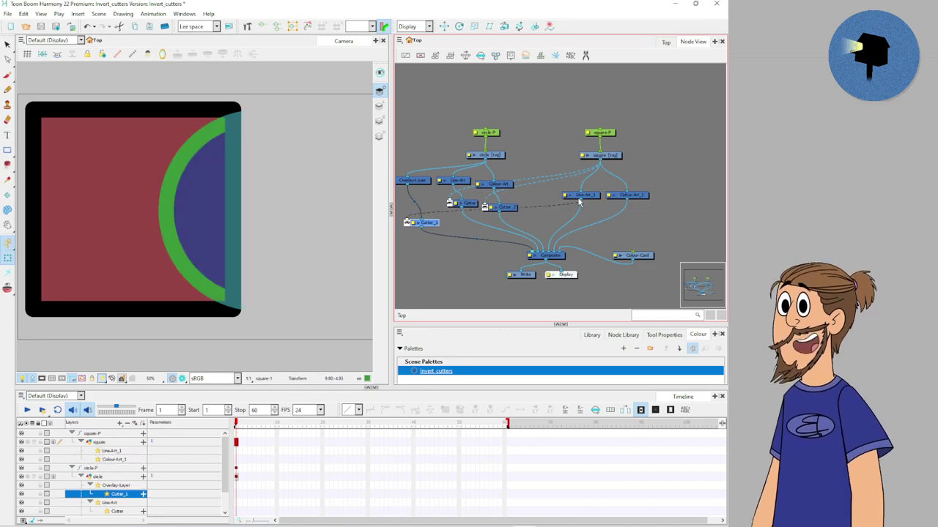
Step: Select the circle and drag it up and left into the square's lower-right, clipped at its edge
left_click(205, 249)
left_click(433, 267)
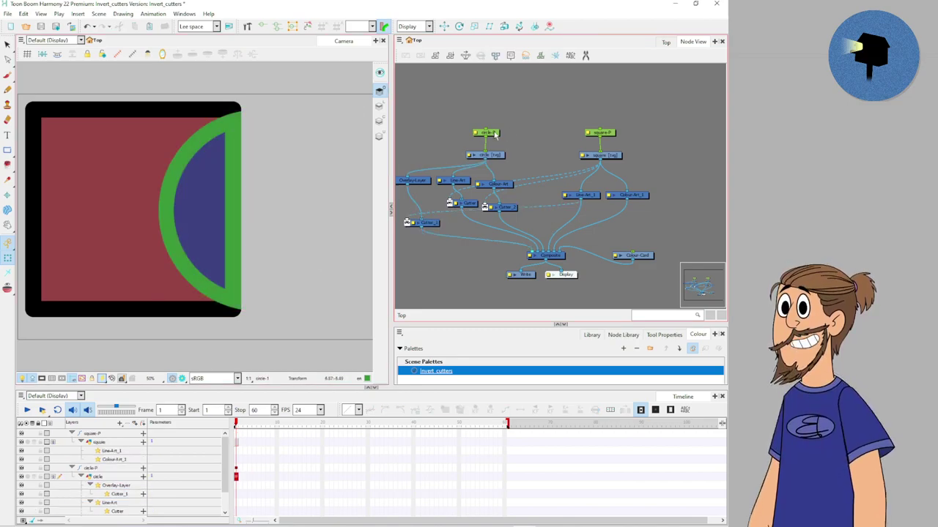
left_click(220, 209)
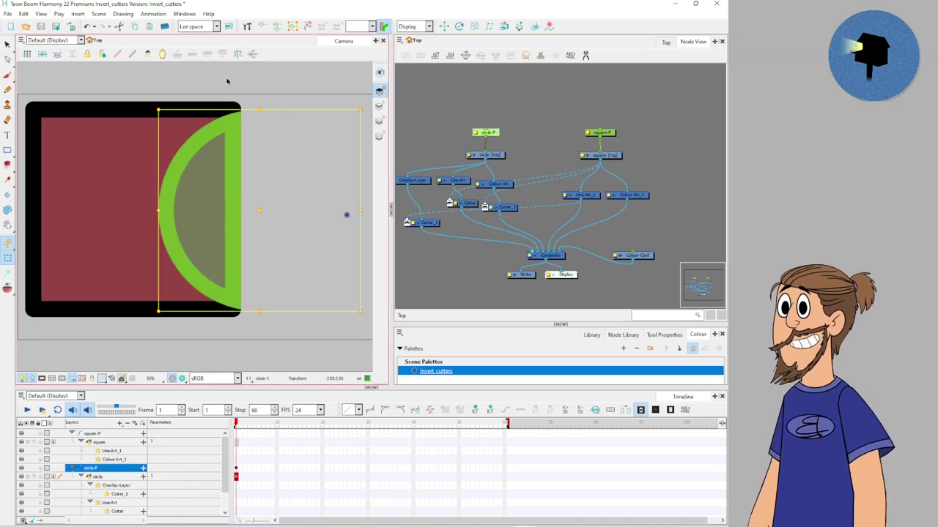
key("Escape")
left_click_drag(213, 213, 268, 220)
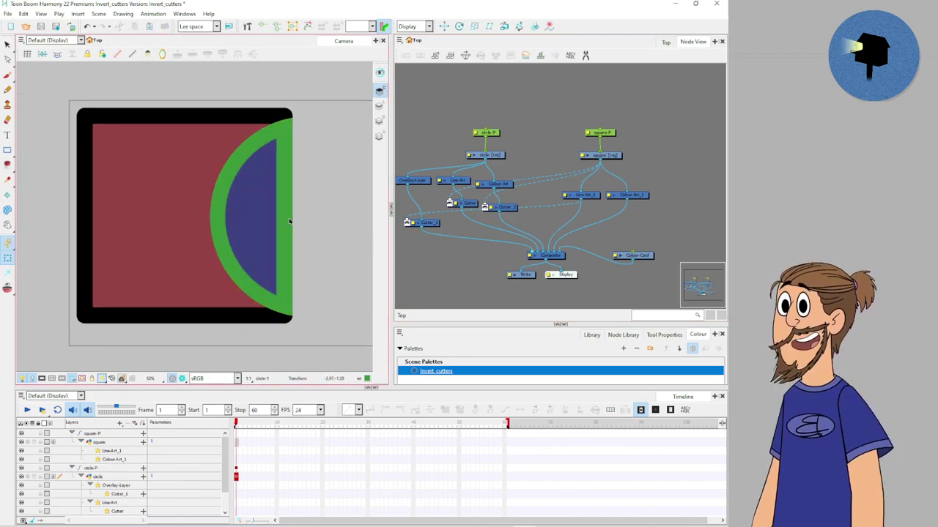
left_click(290, 221)
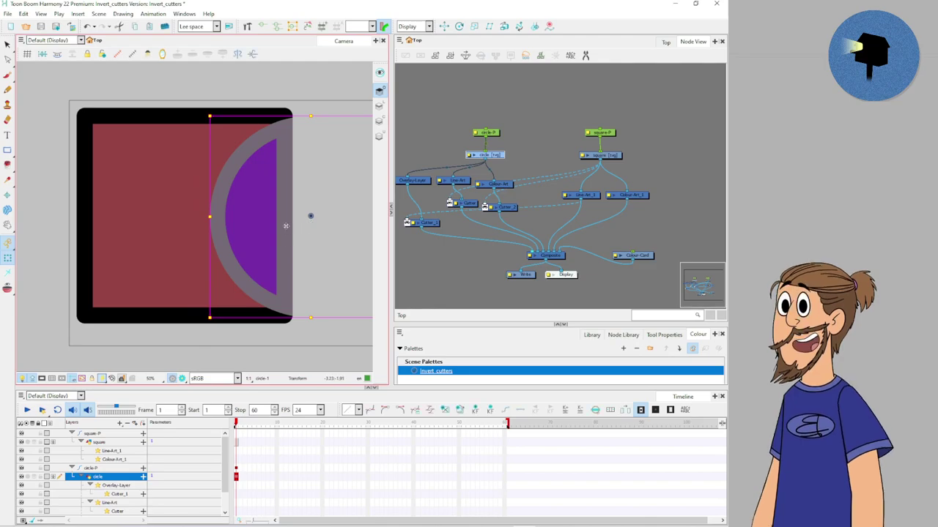
mouse_move(288, 225)
left_mouse_down()
mouse_move(261, 184)
mouse_move(205, 309)
mouse_move(217, 305)
mouse_move(237, 206)
mouse_move(125, 169)
mouse_move(195, 241)
mouse_move(115, 205)
mouse_move(219, 221)
mouse_move(117, 179)
mouse_move(217, 260)
left_mouse_up()
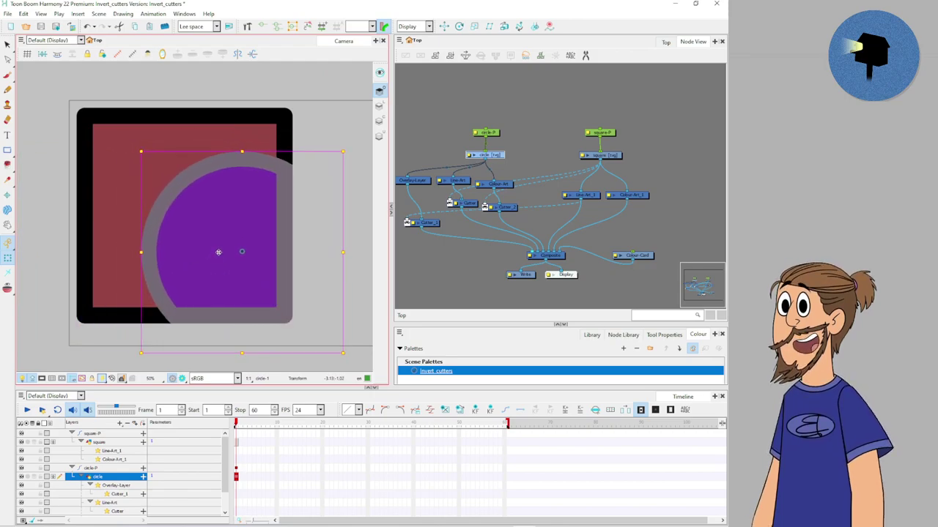
left_click(437, 270)
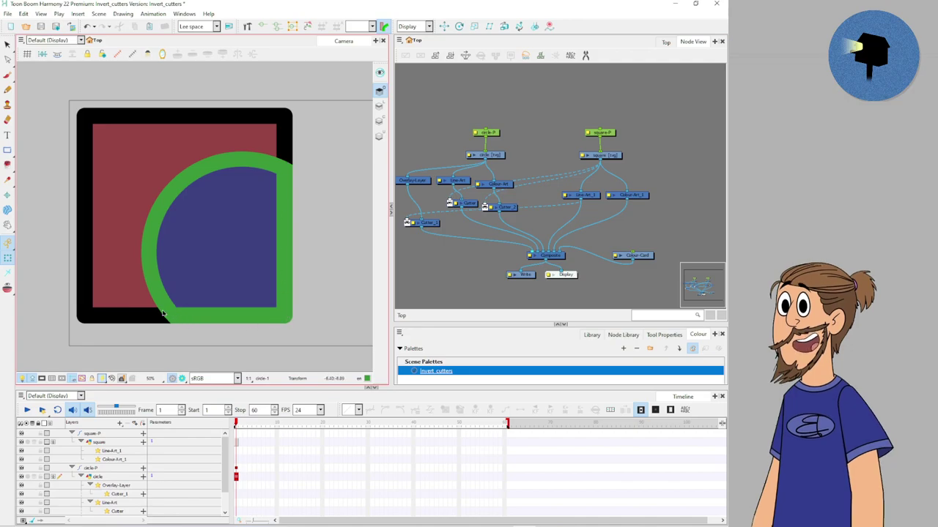
scroll(233, 245, "down", 1)
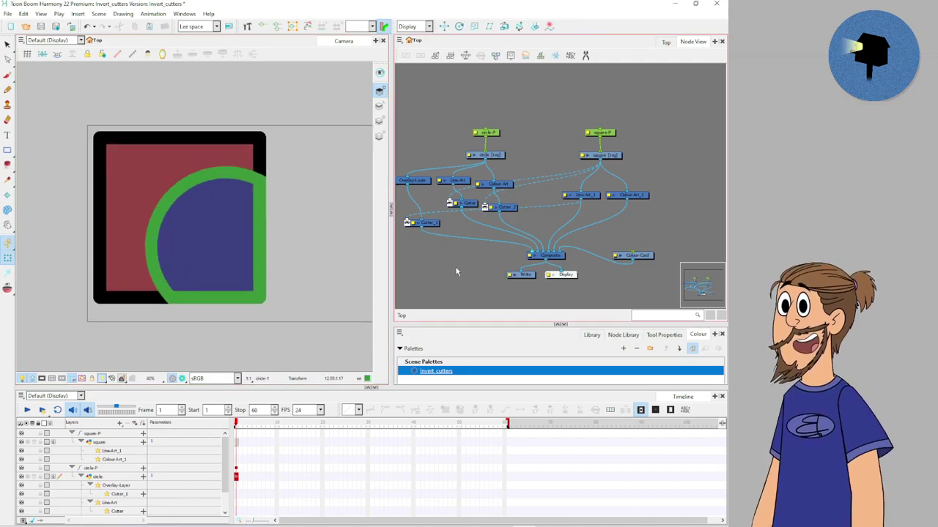
Step: Pan the Node View and shift the circle-P and circle nodes up and left, then deselect
left_click_drag(439, 263, 473, 256)
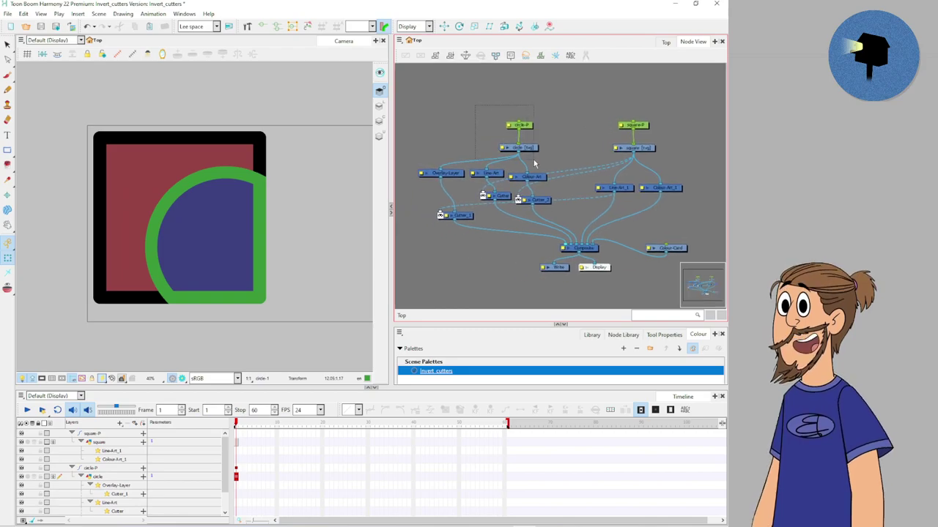
mouse_move(534, 162)
left_mouse_down()
mouse_move(502, 118)
mouse_move(490, 138)
left_mouse_up()
mouse_move(568, 97)
left_mouse_down()
mouse_move(671, 157)
mouse_move(634, 150)
left_mouse_up()
left_click(670, 154)
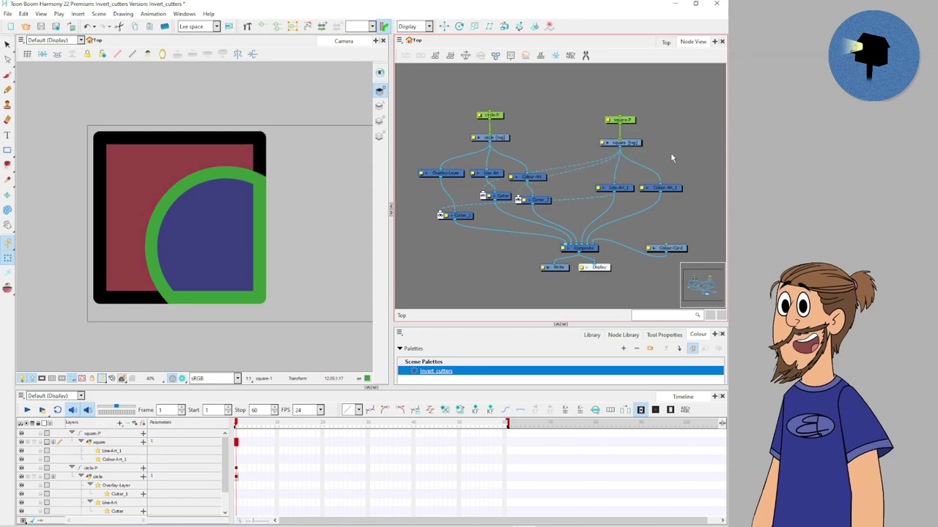
mouse_move(575, 96)
left_mouse_down()
mouse_move(647, 149)
mouse_move(634, 151)
left_mouse_up()
left_click(634, 151)
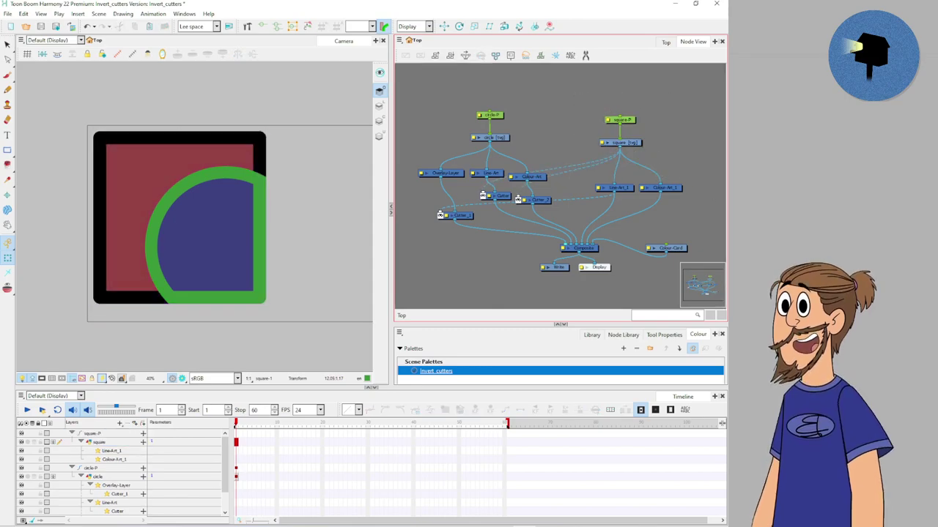